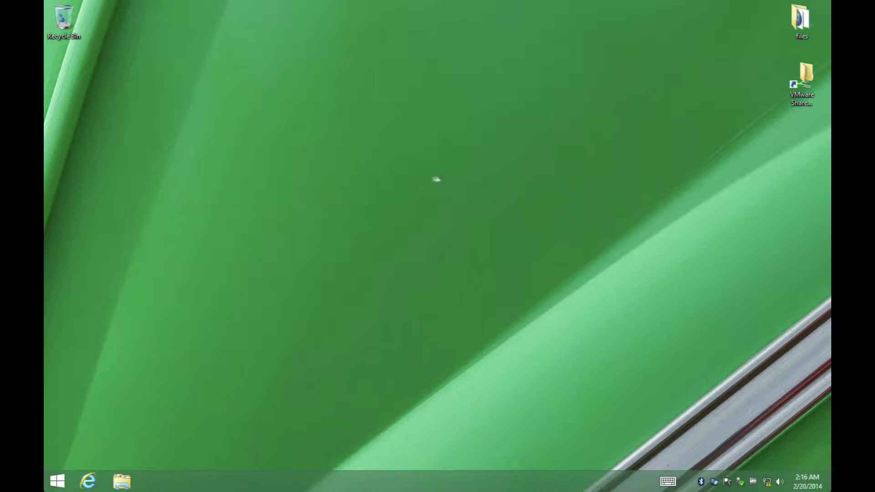
Step: Open the properties of the Ethernet0 adapter from the list of network connections
right_click(767, 483)
left_click(764, 474)
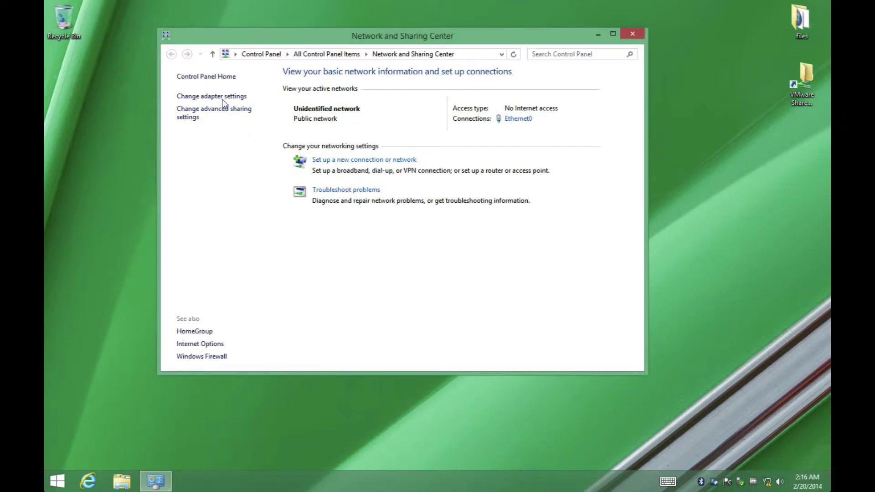
left_click(223, 98)
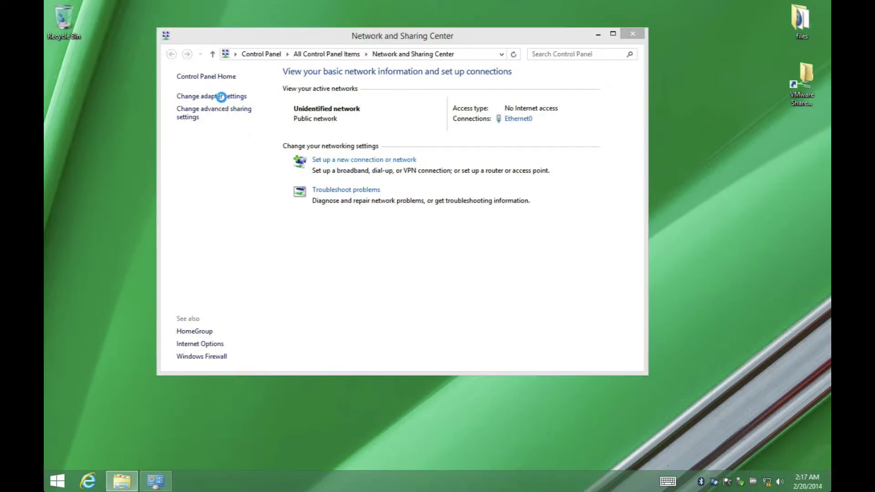
left_click(356, 114)
right_click(356, 114)
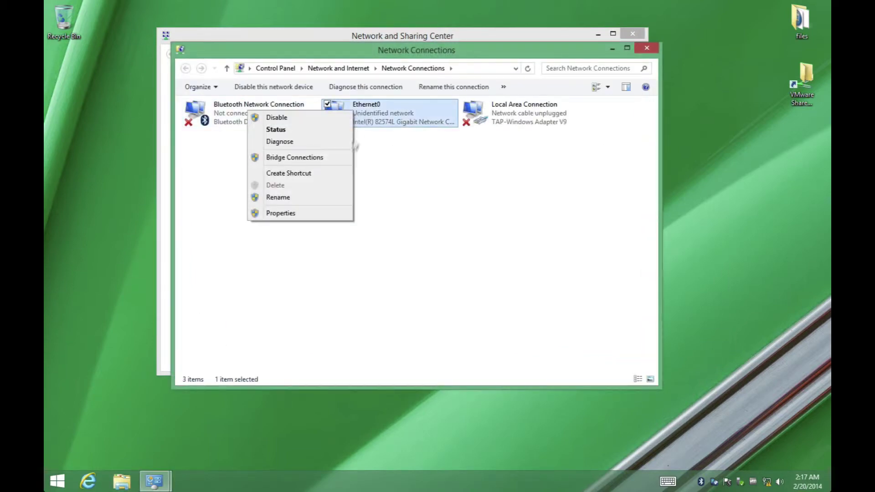
left_click(314, 208)
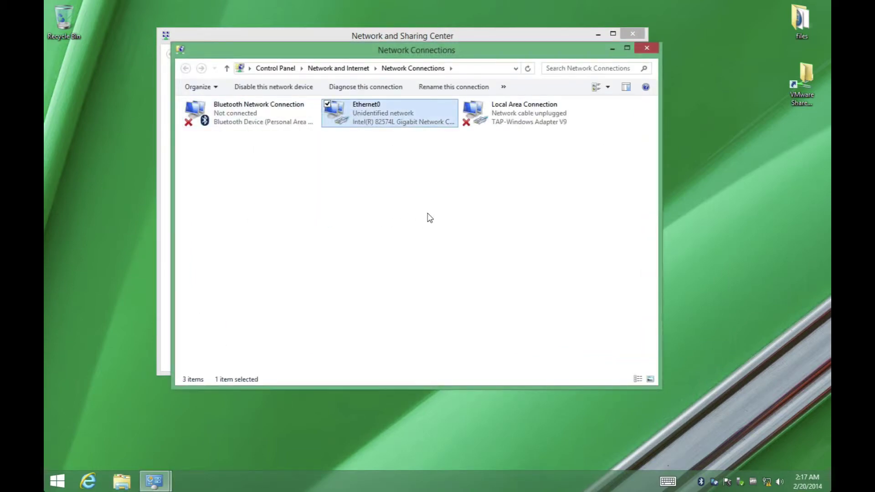
Step: Examine the adapter's IPv4 address, gateway and preferred DNS server settings, and close all the network windows
scroll(284, 239, "down", 1)
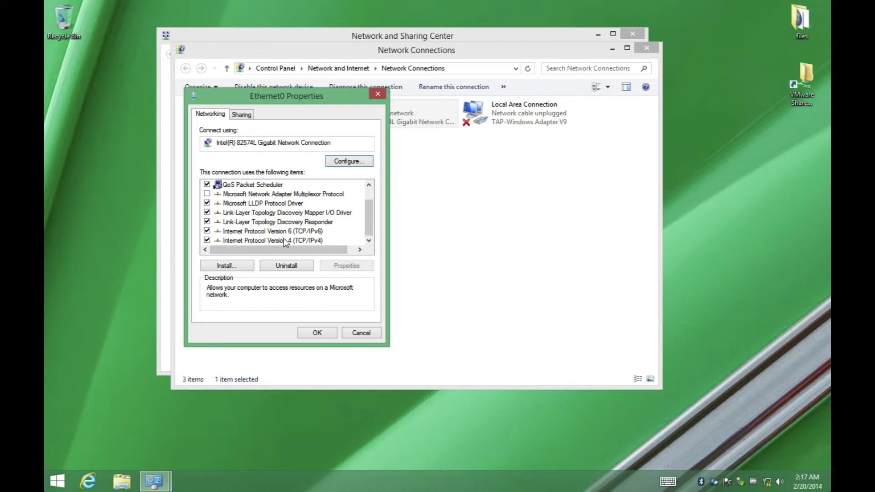
double_click(283, 238)
left_click_drag(298, 152, 451, 155)
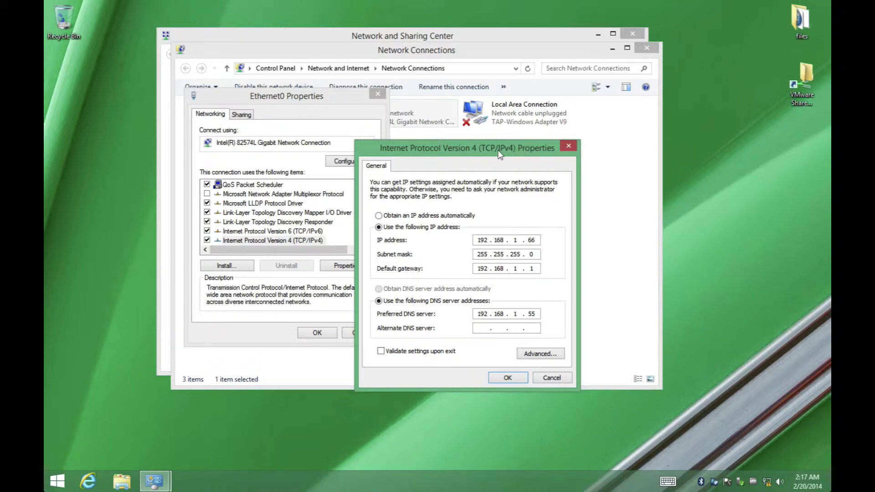
left_click_drag(498, 149, 497, 127)
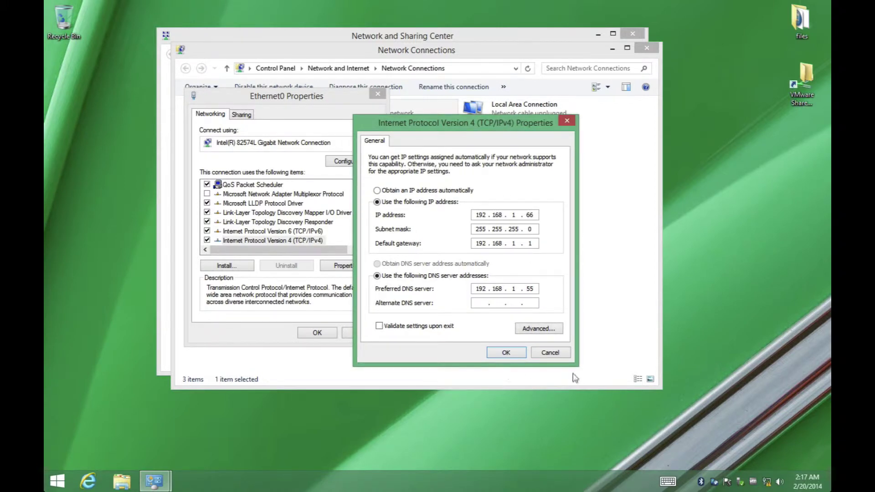
left_click(509, 355)
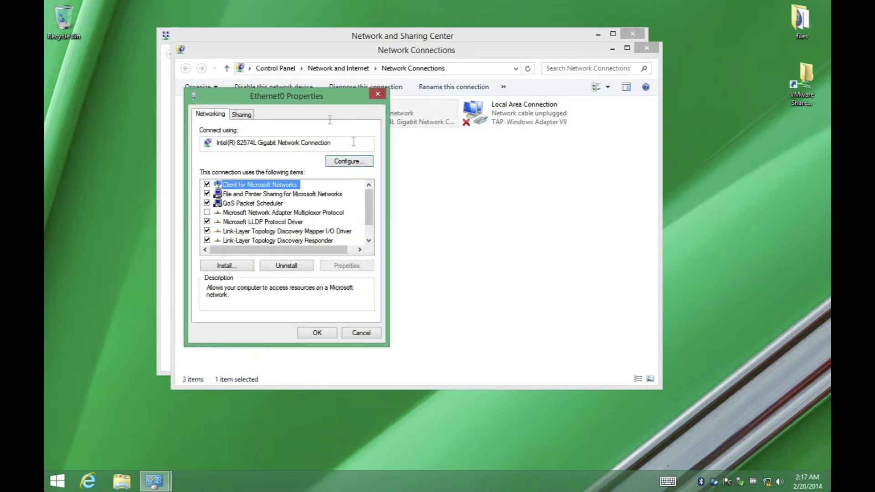
left_click(317, 332)
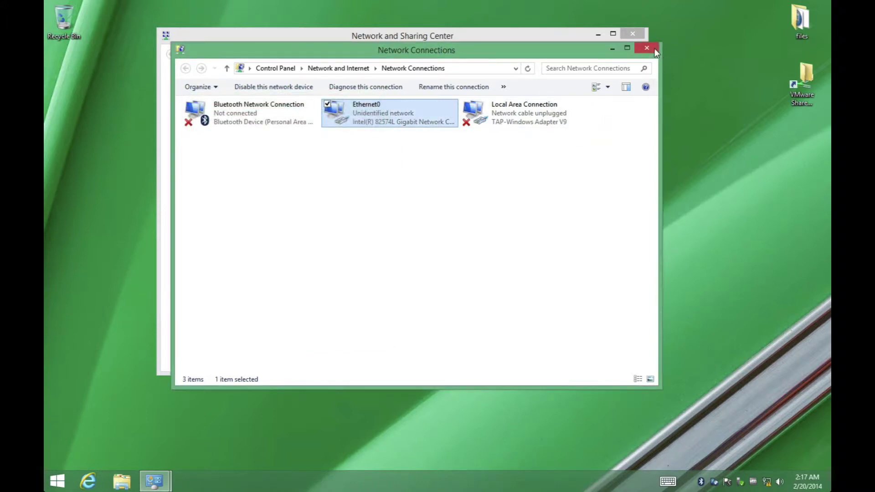
left_click(647, 48)
left_click(631, 39)
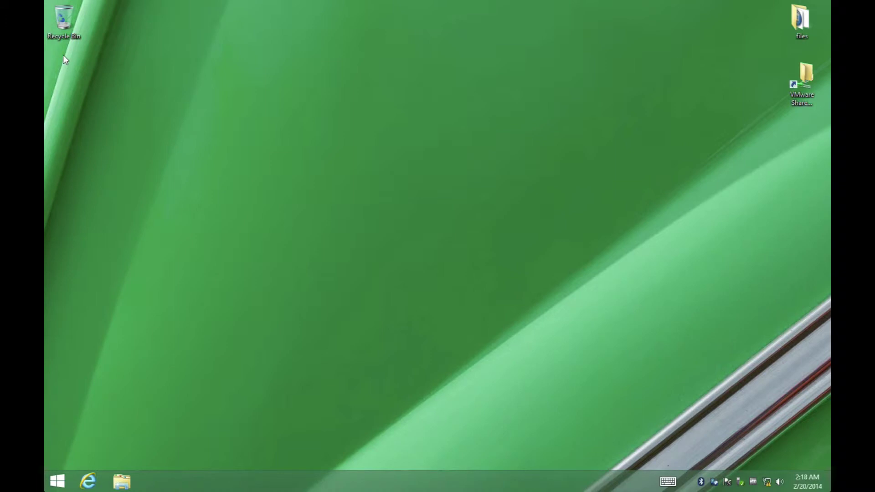
Step: Add the Computer icon to the desktop through the desktop icon settings and close Personalization
right_click(524, 478)
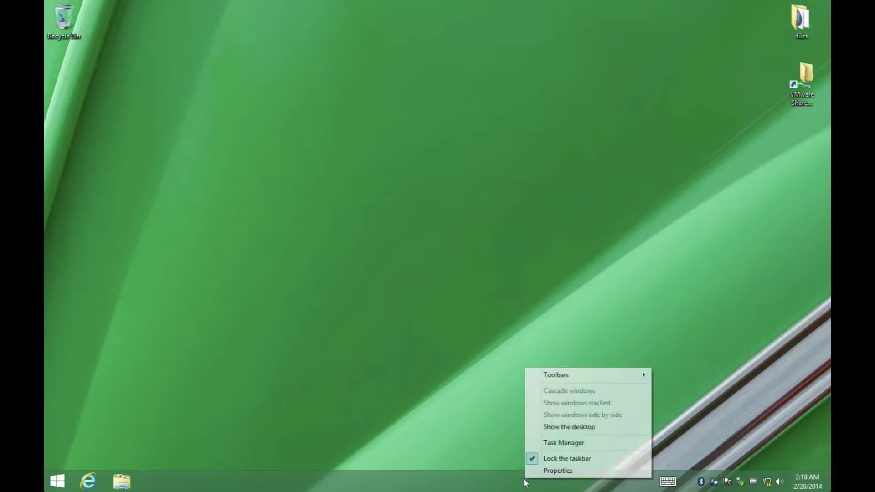
right_click(461, 100)
left_click(419, 201)
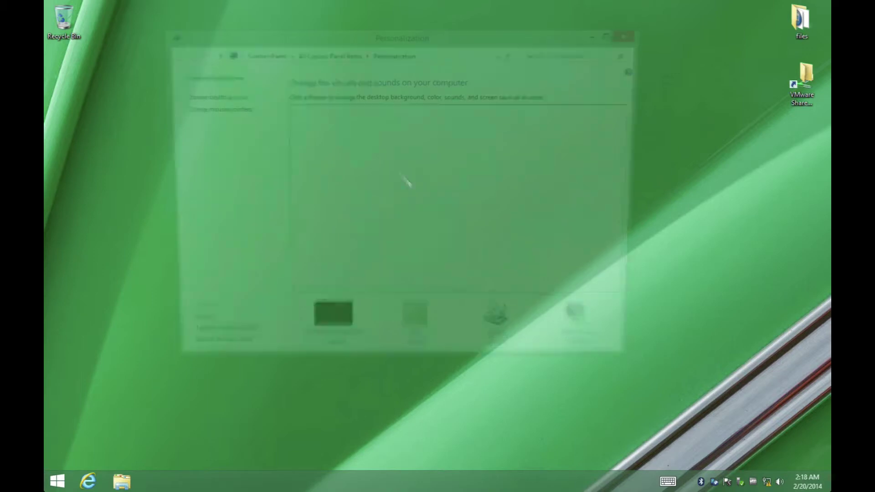
left_click(209, 96)
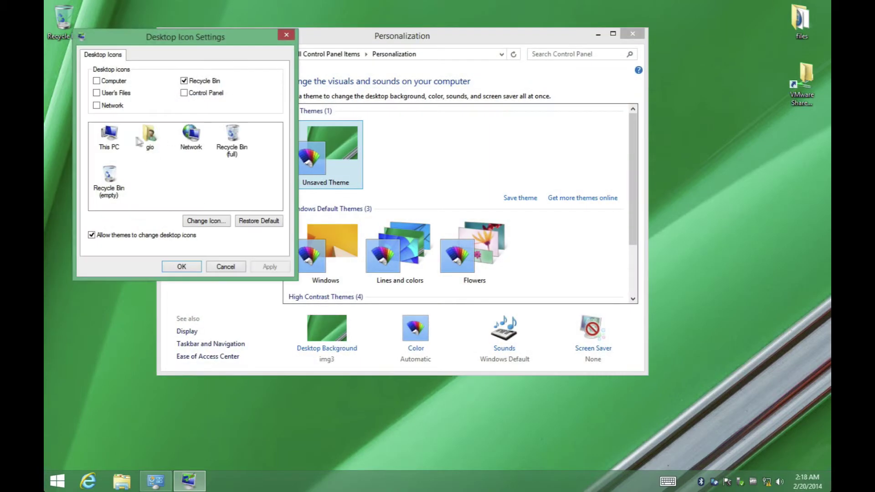
left_click(97, 81)
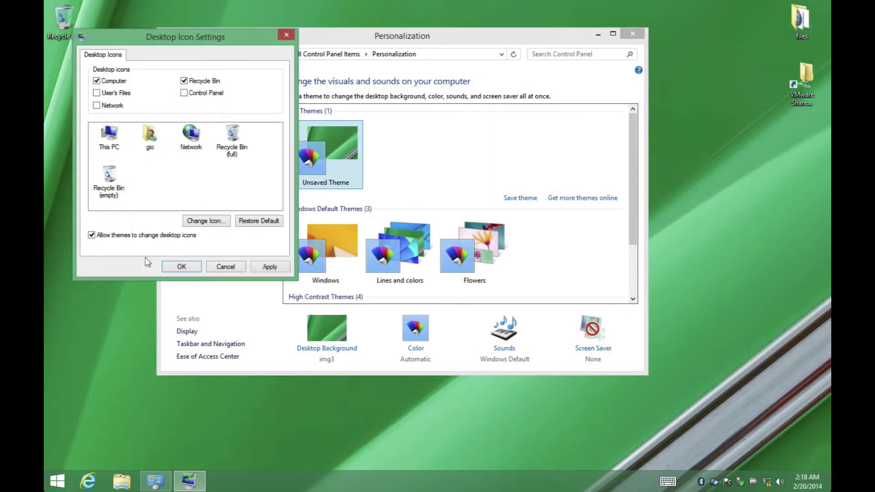
left_click(172, 269)
left_click(631, 33)
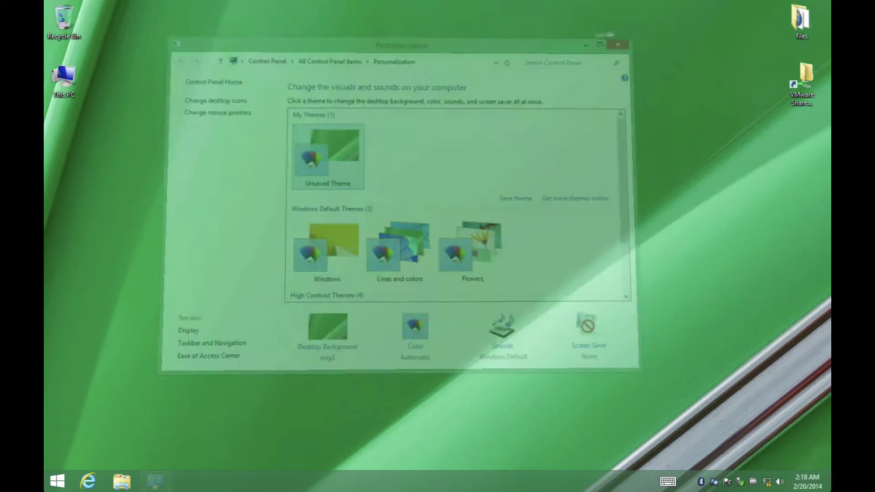
Step: Open the computer name and domain change settings from the system properties of This PC
right_click(64, 76)
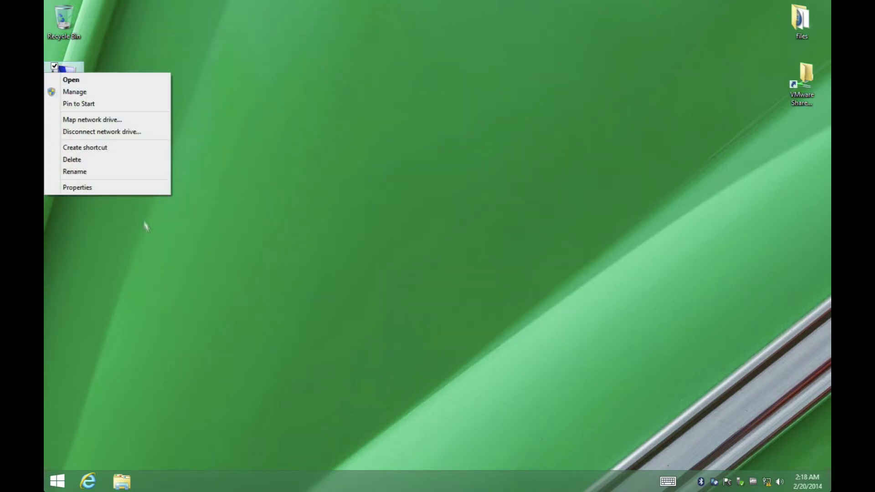
left_click(139, 191)
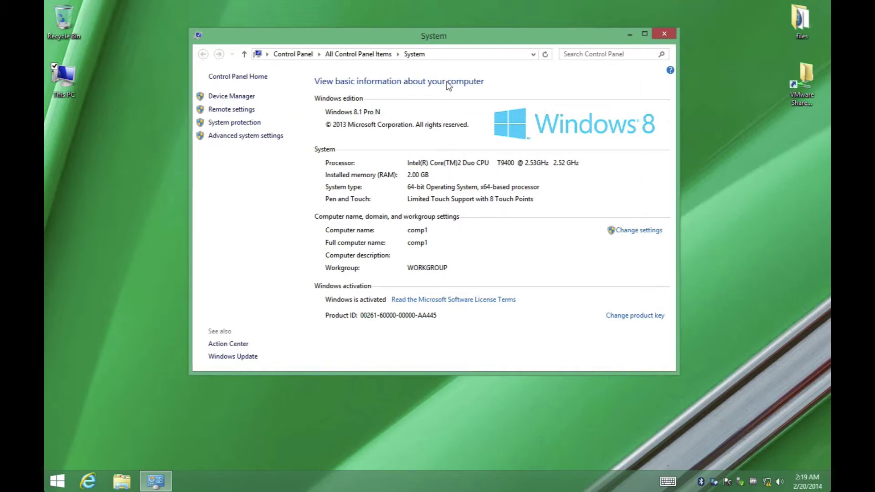
left_click_drag(456, 35, 450, 32)
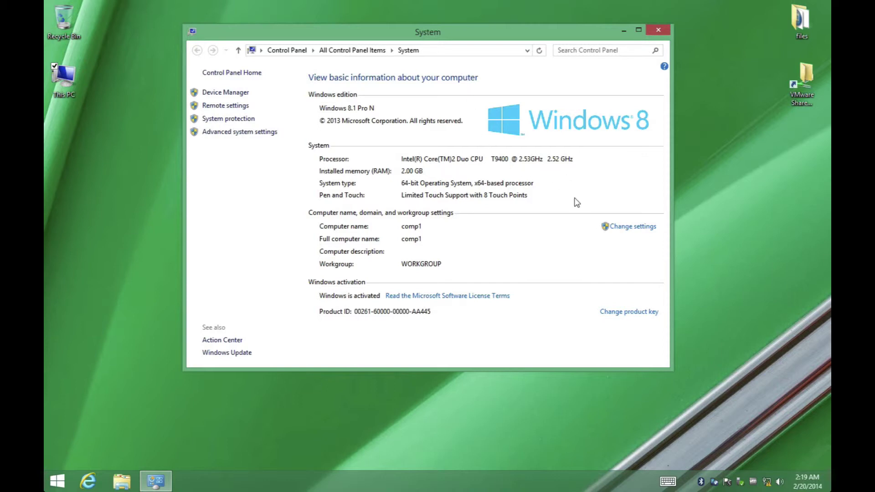
left_click(625, 226)
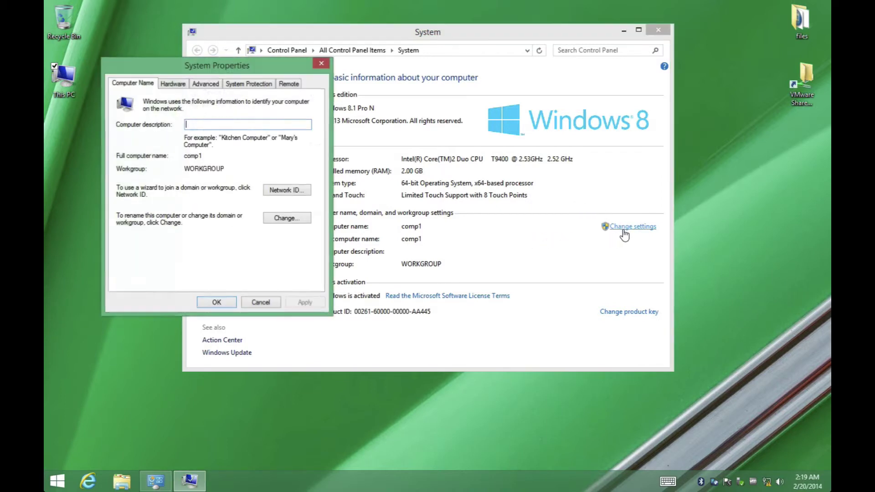
left_click_drag(167, 66, 216, 65)
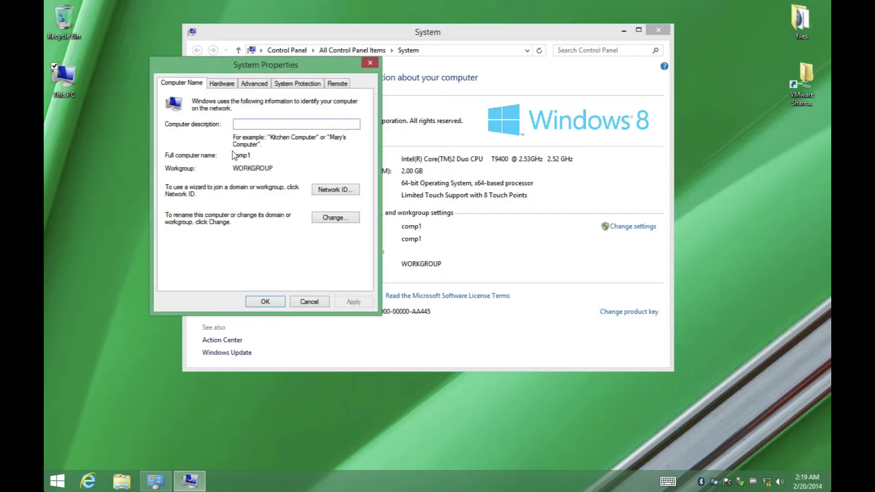
left_click_drag(257, 64, 313, 70)
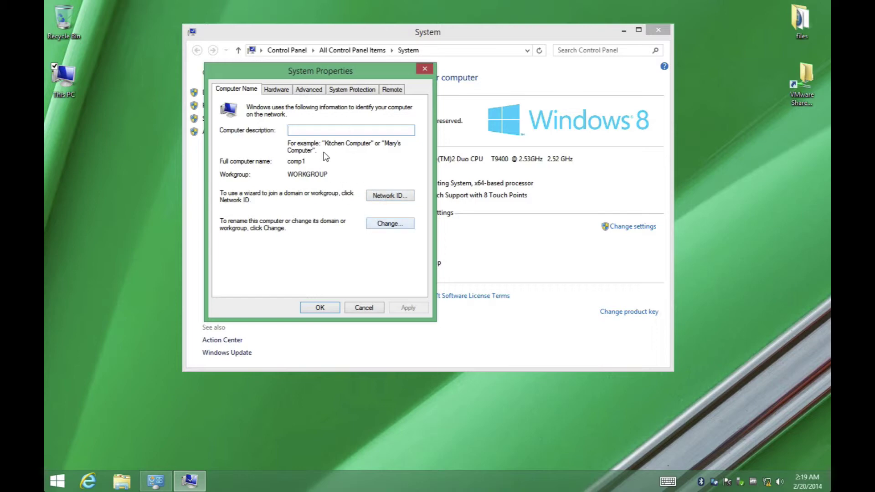
left_click(383, 224)
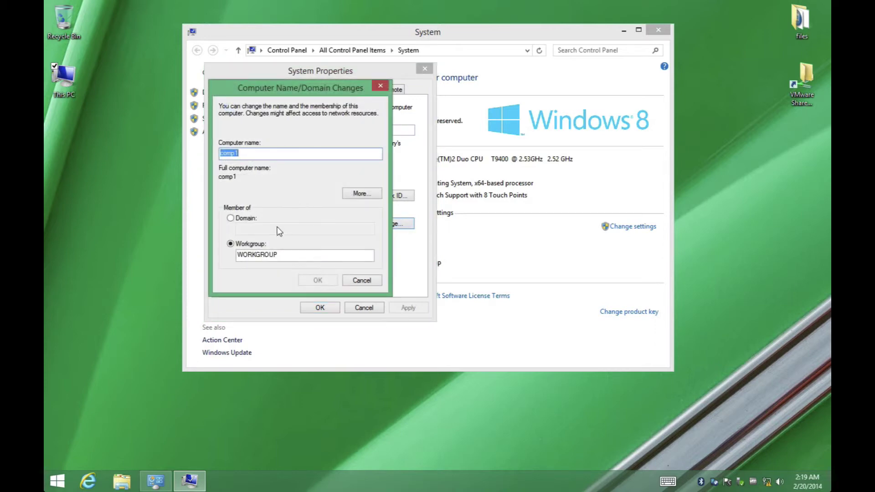
Step: Switch the computer's membership from workgroup to domain, enter shio.ge as the domain and submit it
left_click(231, 218)
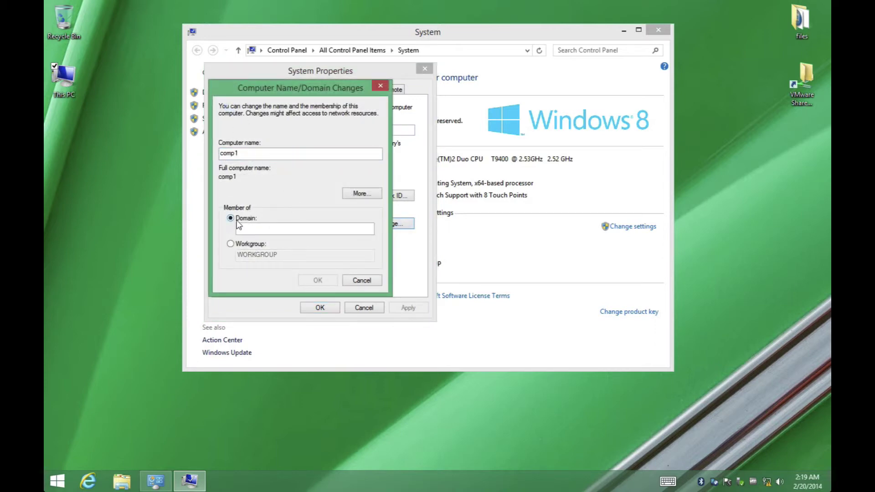
left_click(243, 229)
type("shio.ge")
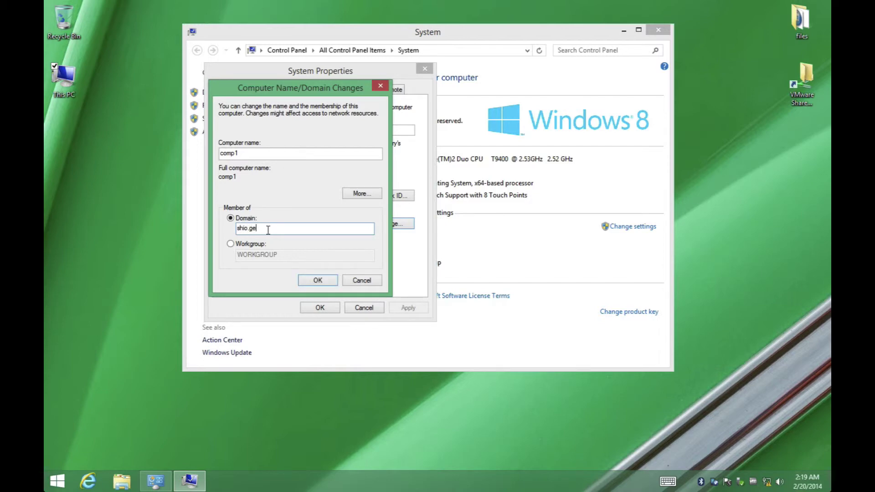
left_click(317, 279)
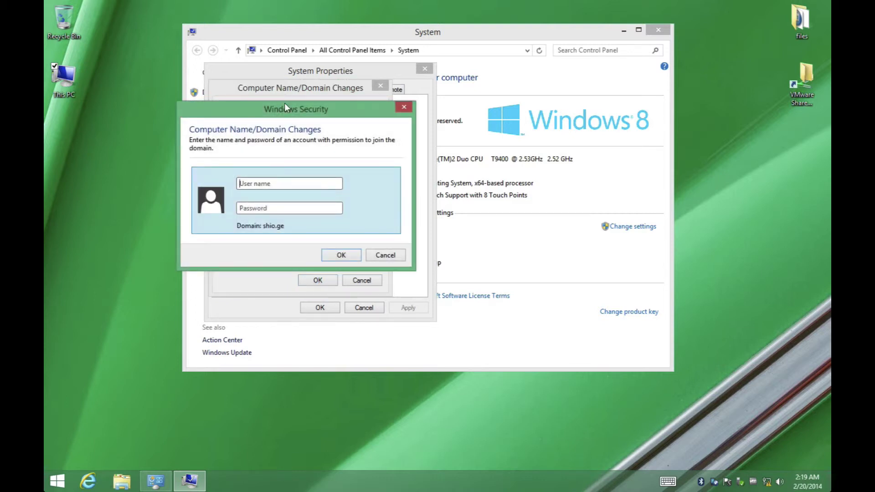
Step: Authorize the domain join with the administrator user name and the account password
left_click_drag(283, 107, 287, 107)
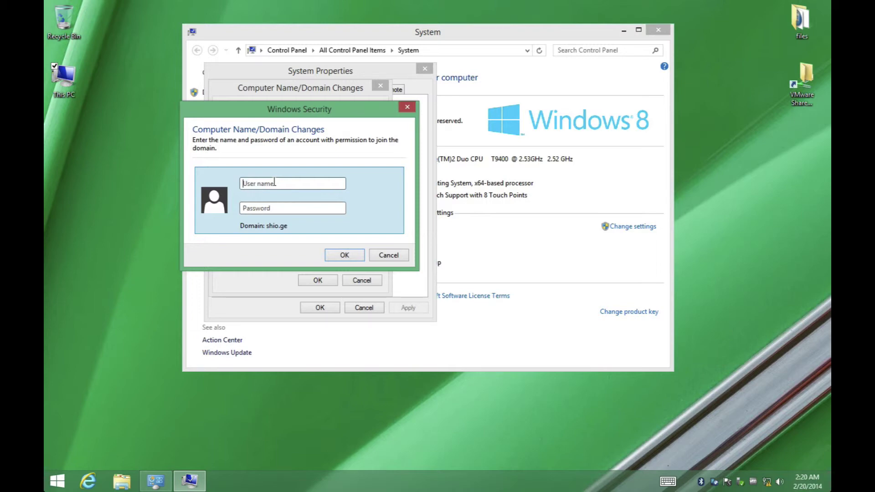
type("administrator")
key("Tab")
type("••••••••")
left_click(343, 254)
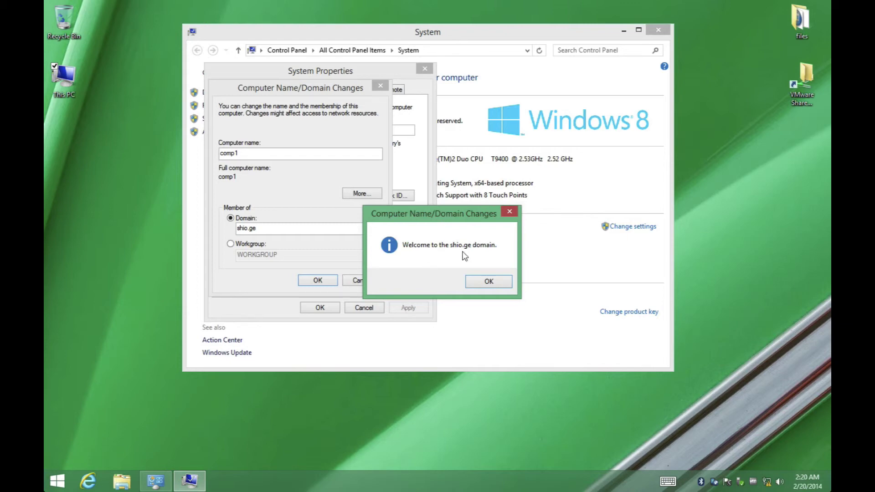
Step: Acknowledge the domain join messages, close System Properties and restart the computer immediately
left_click(490, 280)
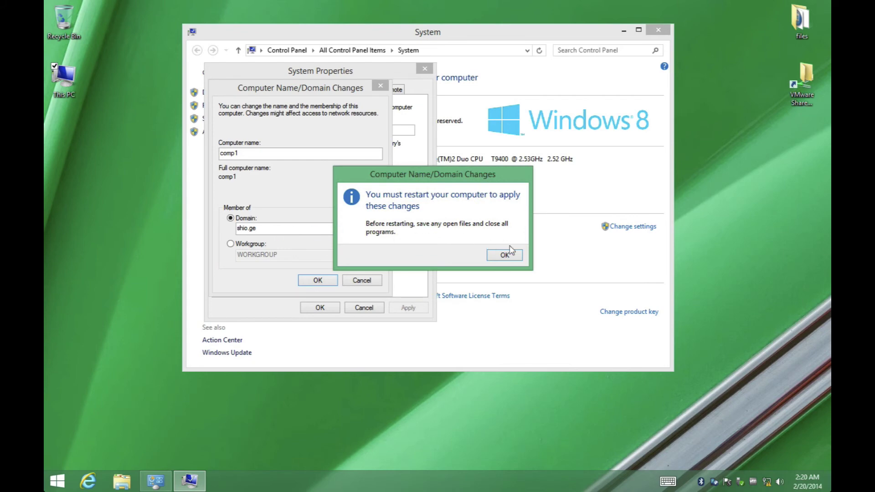
left_click(505, 256)
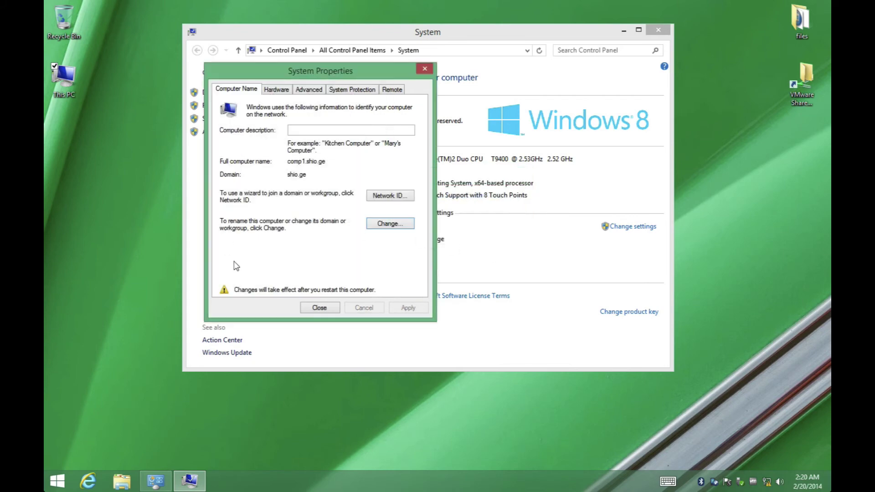
left_click(319, 308)
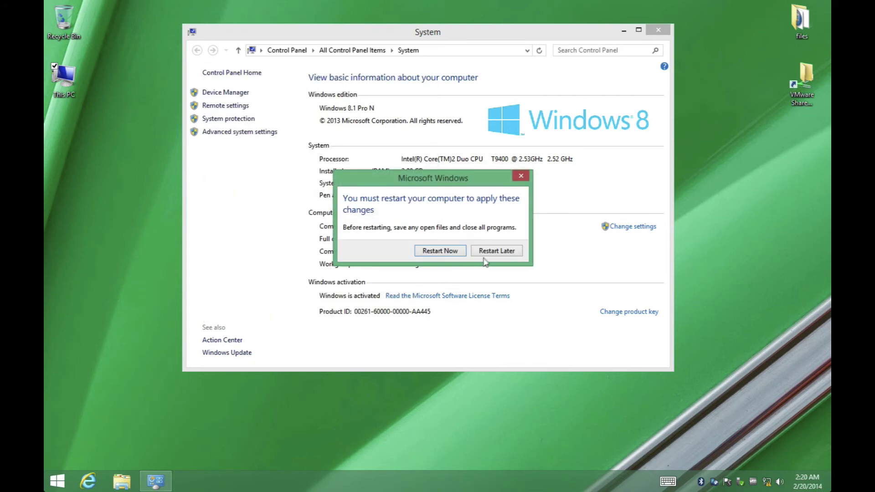
left_click(449, 253)
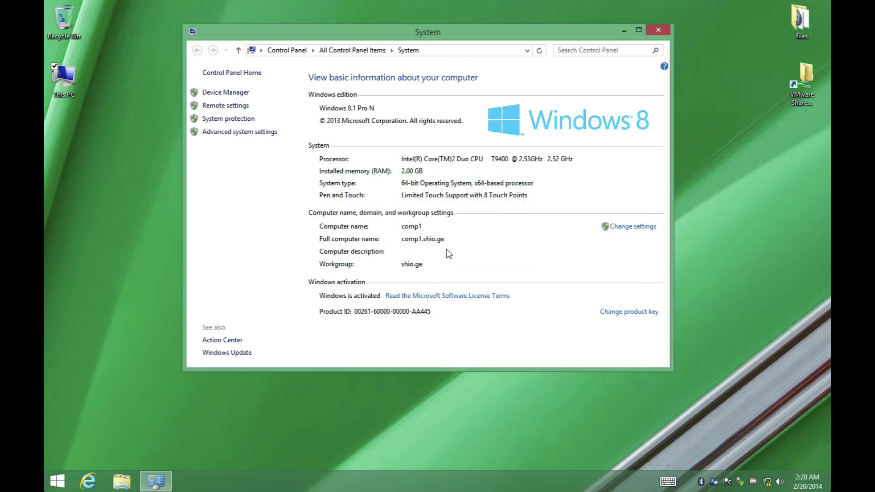